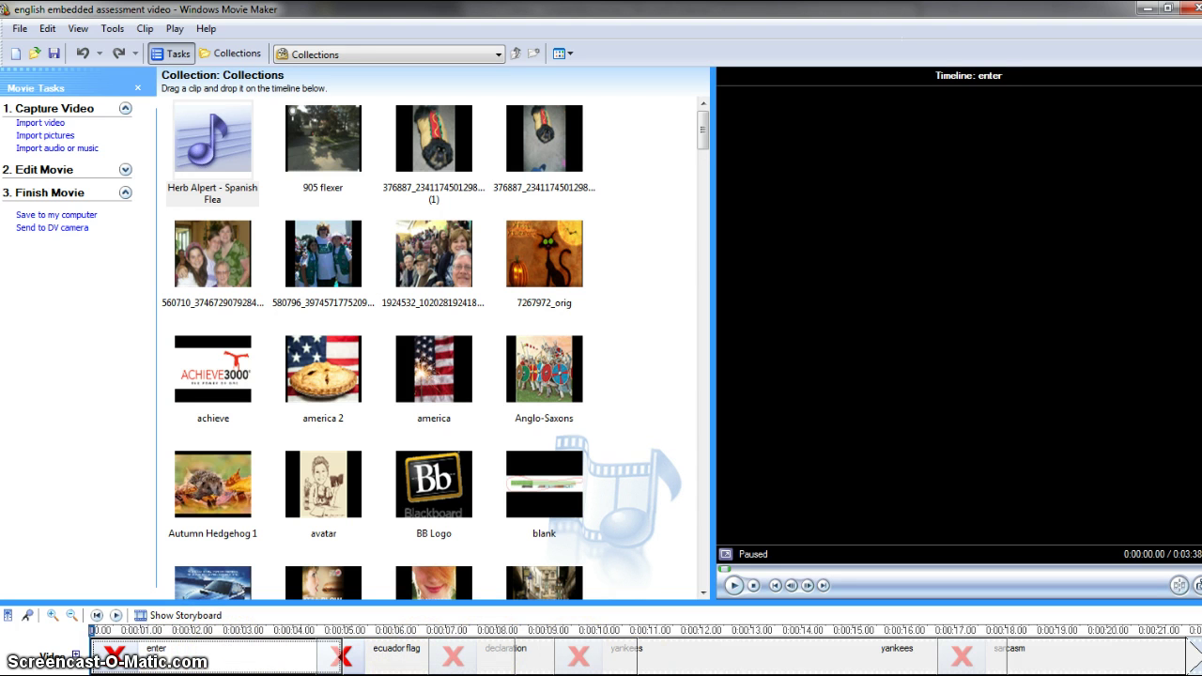
Play the 'english embedded assessment video' project in the preview monitor
left_click(734, 585)
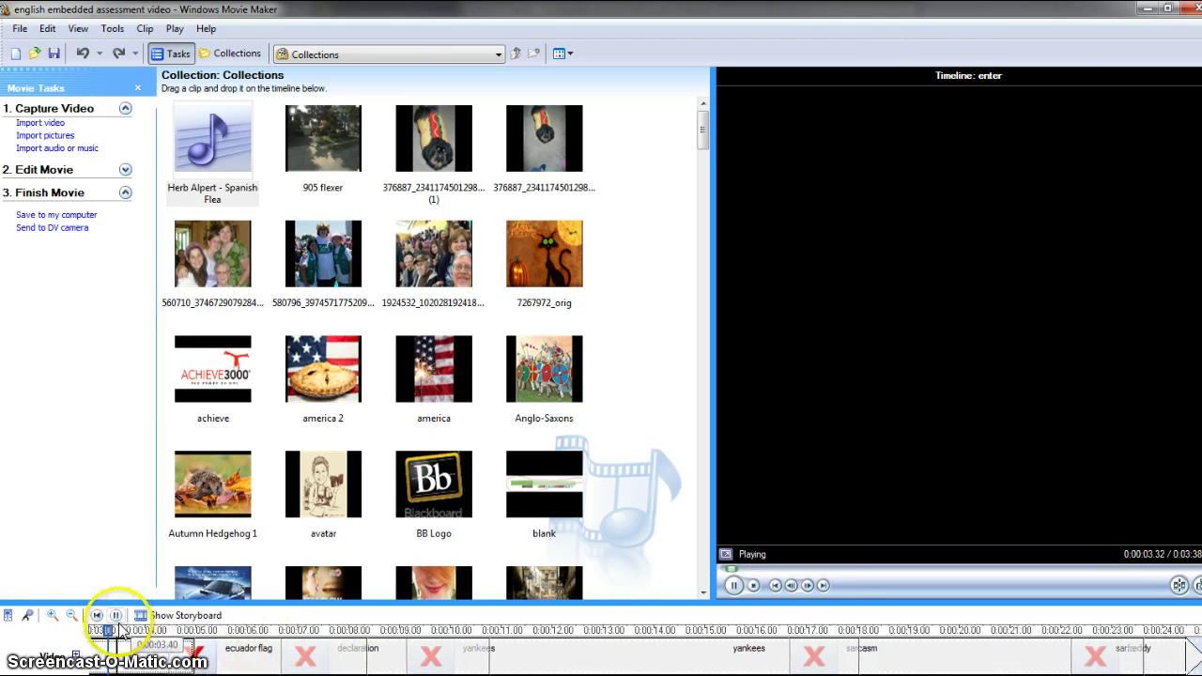
Pause the preview and save the current project
left_click(736, 586)
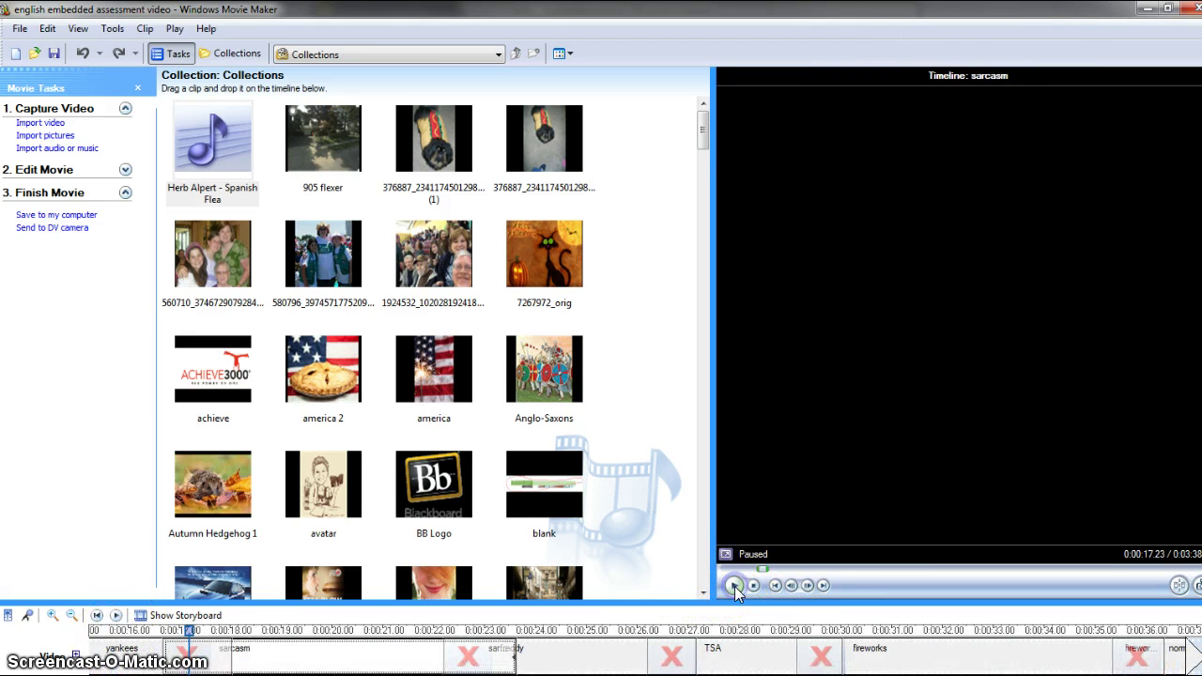
left_click(20, 28)
left_click(106, 87)
Try saving the project as 'sunny', but decline replacing the existing sunny project
left_click(19, 28)
left_click(68, 101)
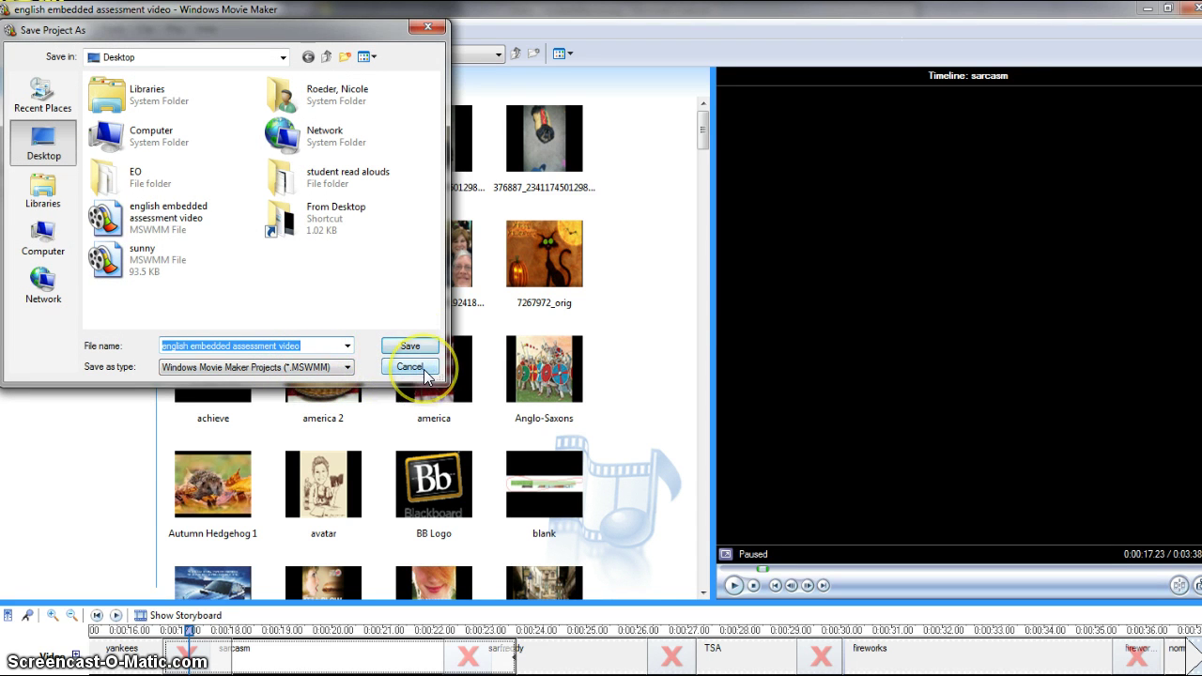
double_click(136, 267)
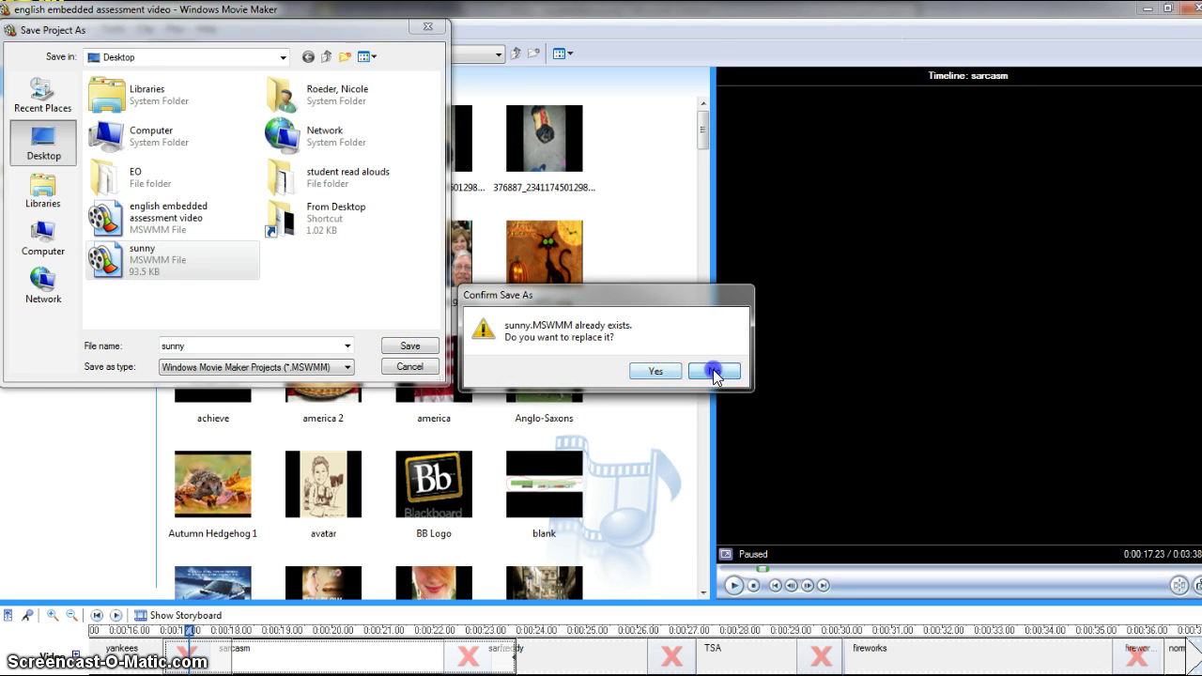
left_click(712, 372)
Cancel the Save Project As dialog and open sunny.MSWMM from the Desktop
left_click(428, 26)
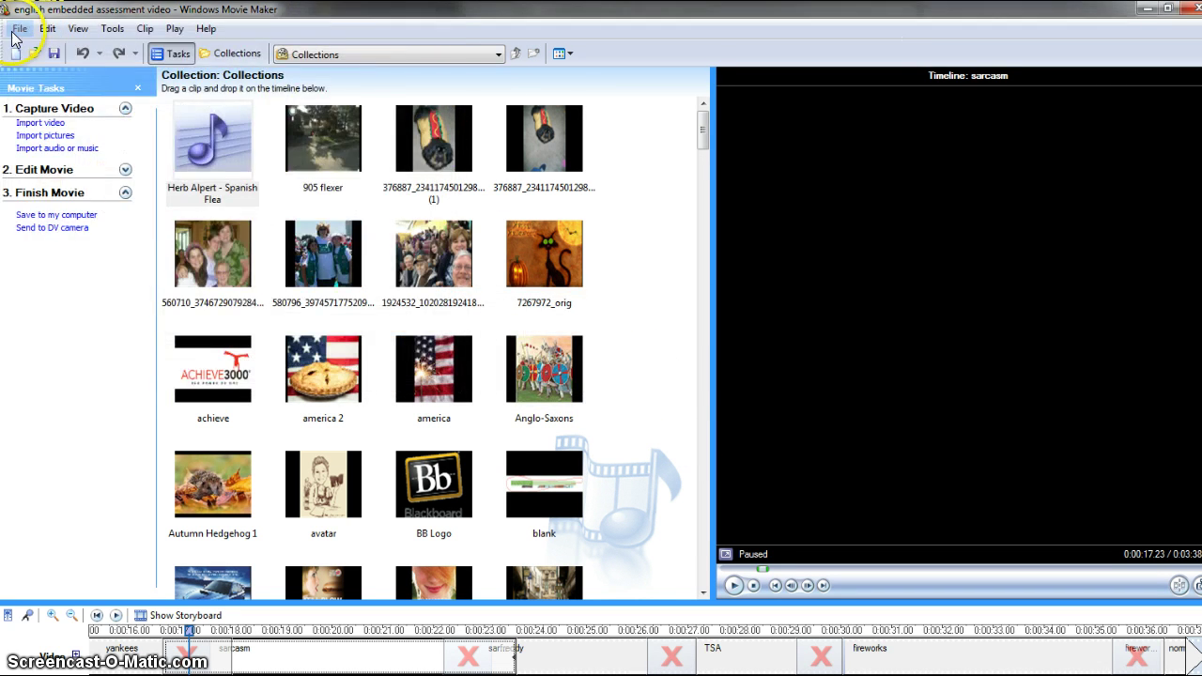
left_click(17, 31)
left_click(51, 57)
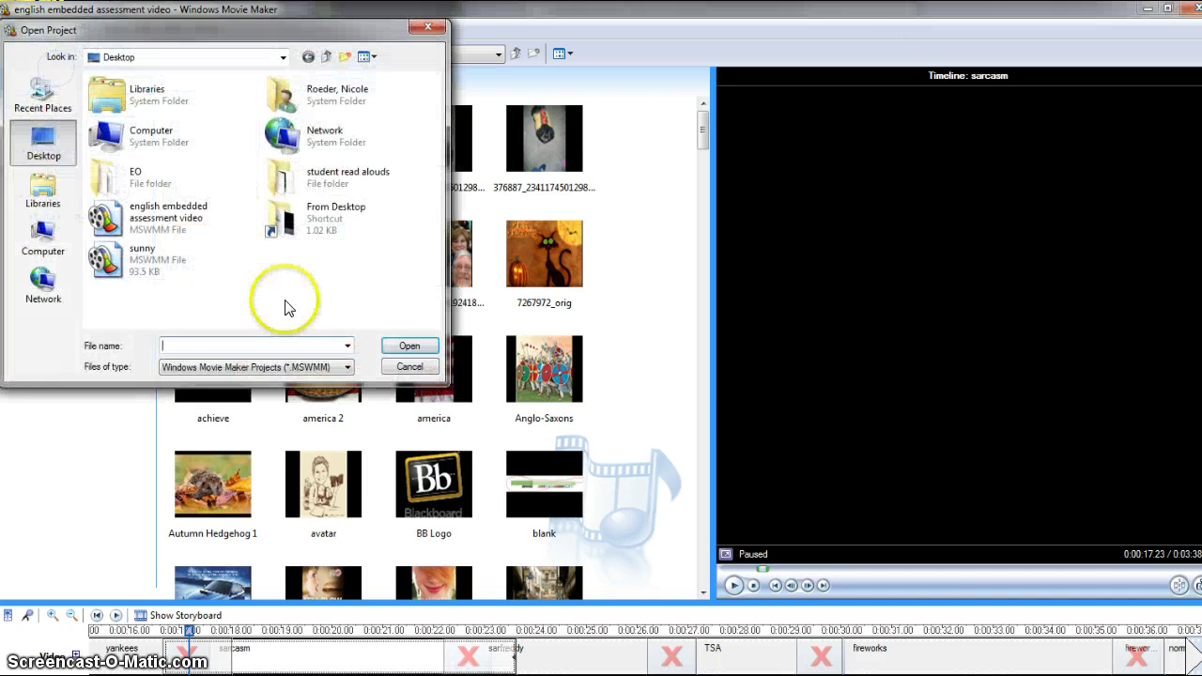
left_click(143, 254)
left_click(409, 345)
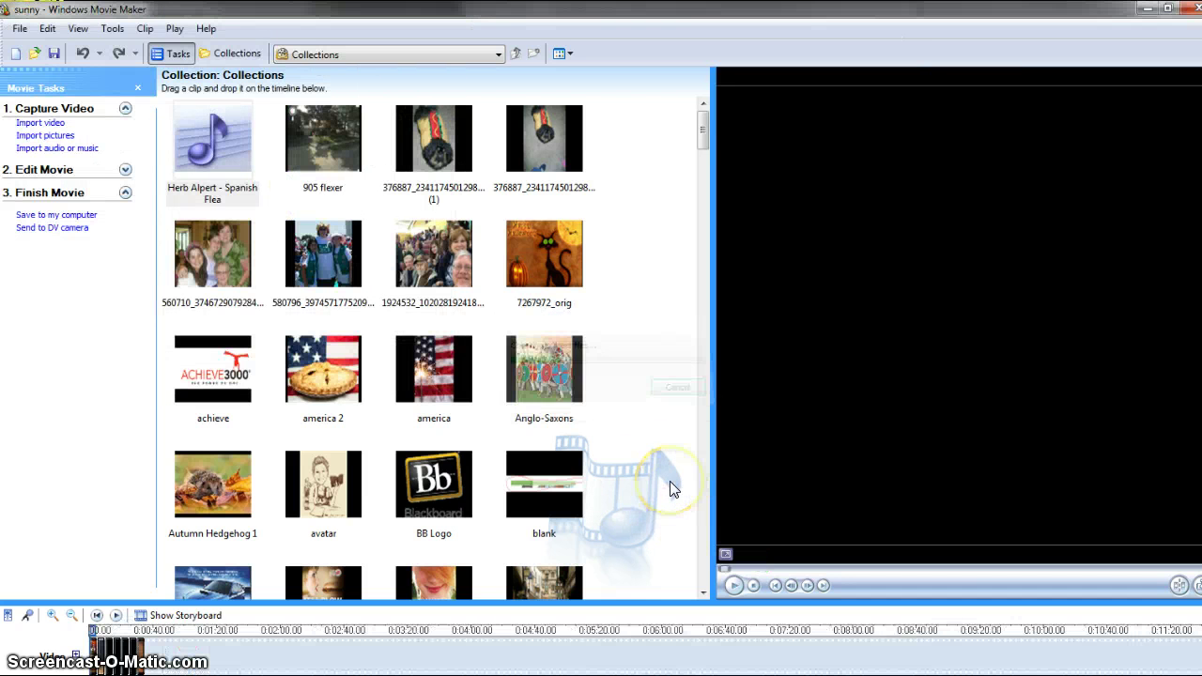
Zoom the timeline in to one-second marks so the individual clips show
left_click(53, 616)
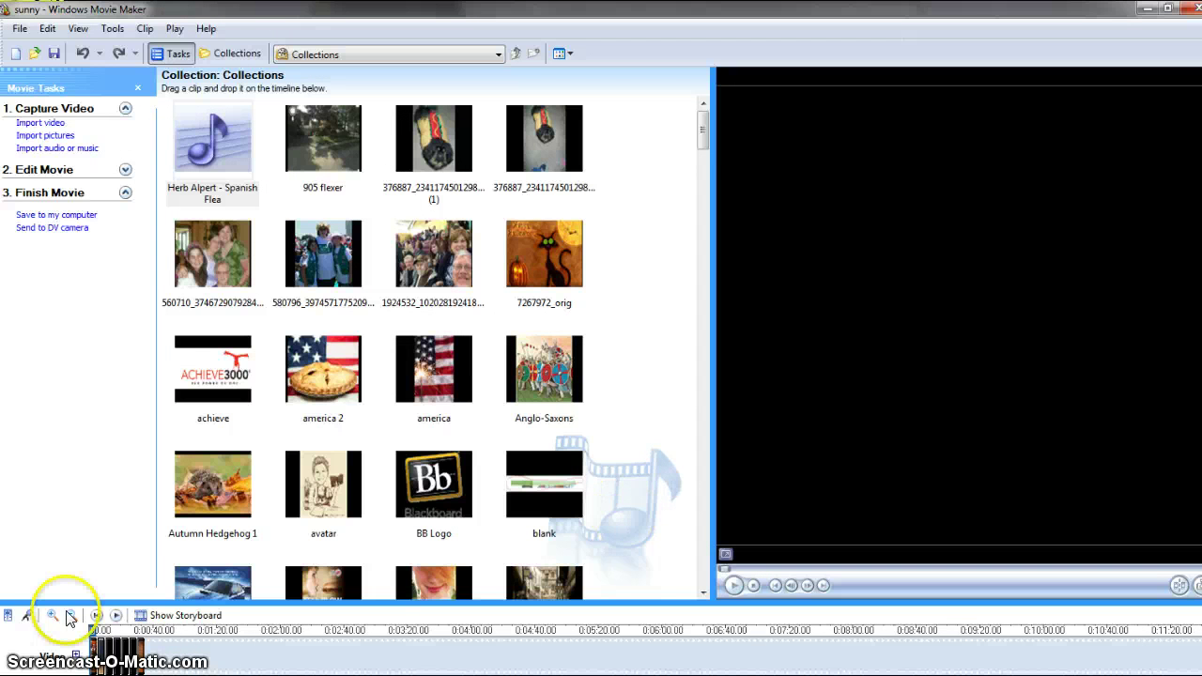
left_click(52, 616)
left_click(52, 616)
left_click(53, 617)
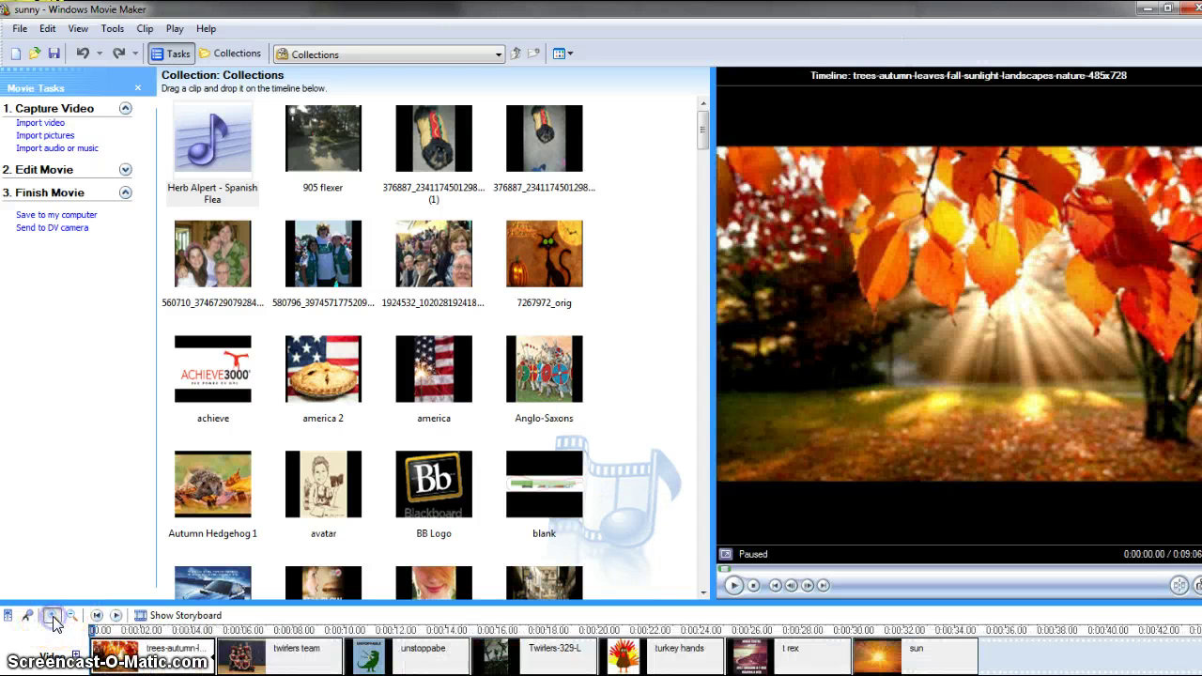
left_click(53, 616)
left_click(442, 644)
left_click(263, 651)
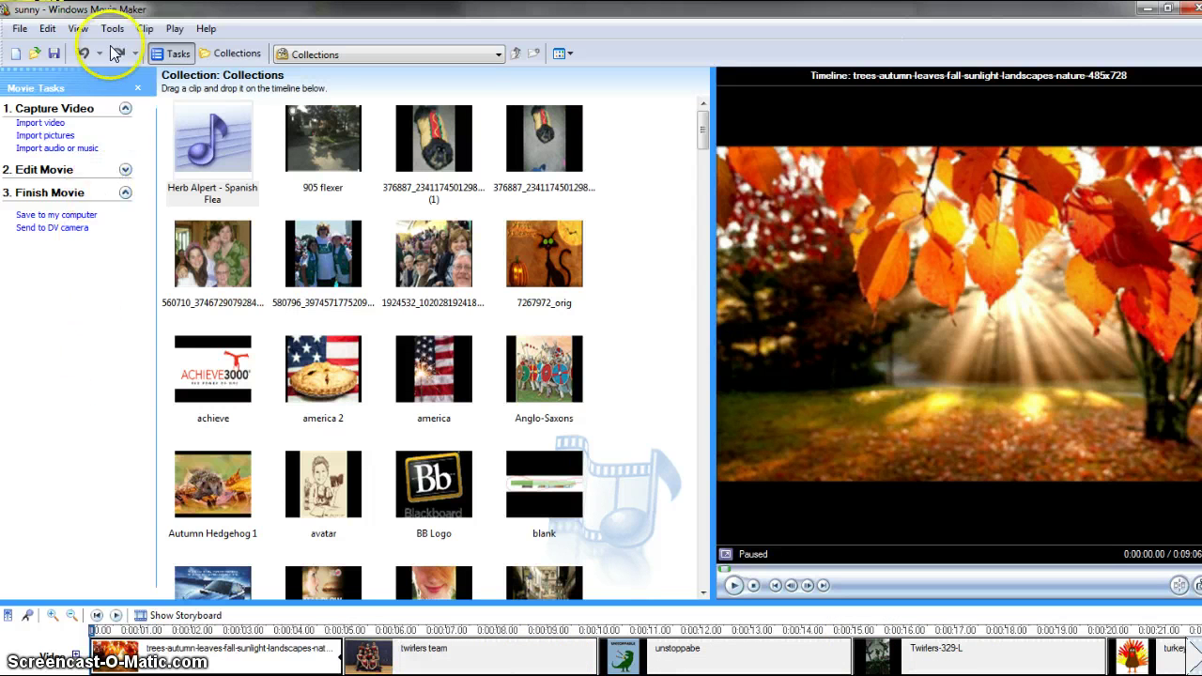
left_click(20, 28)
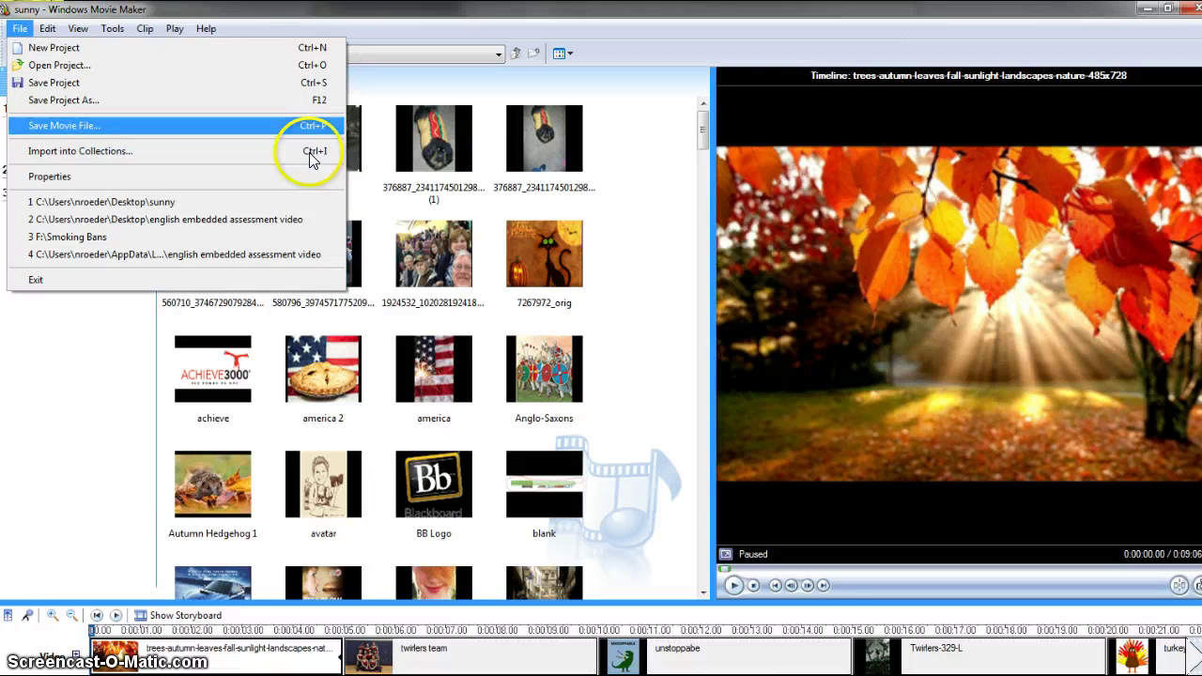
Save the movie as 'sunny' in My Videos at Best quality and play it
left_click(129, 483)
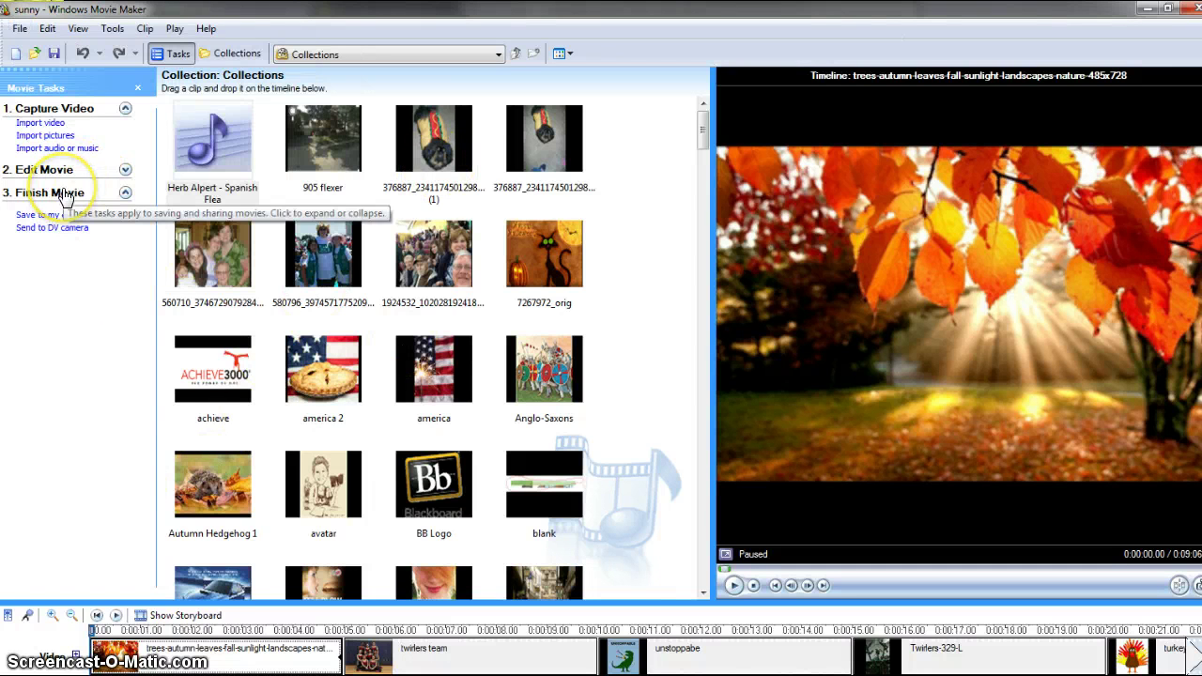
left_click(73, 218)
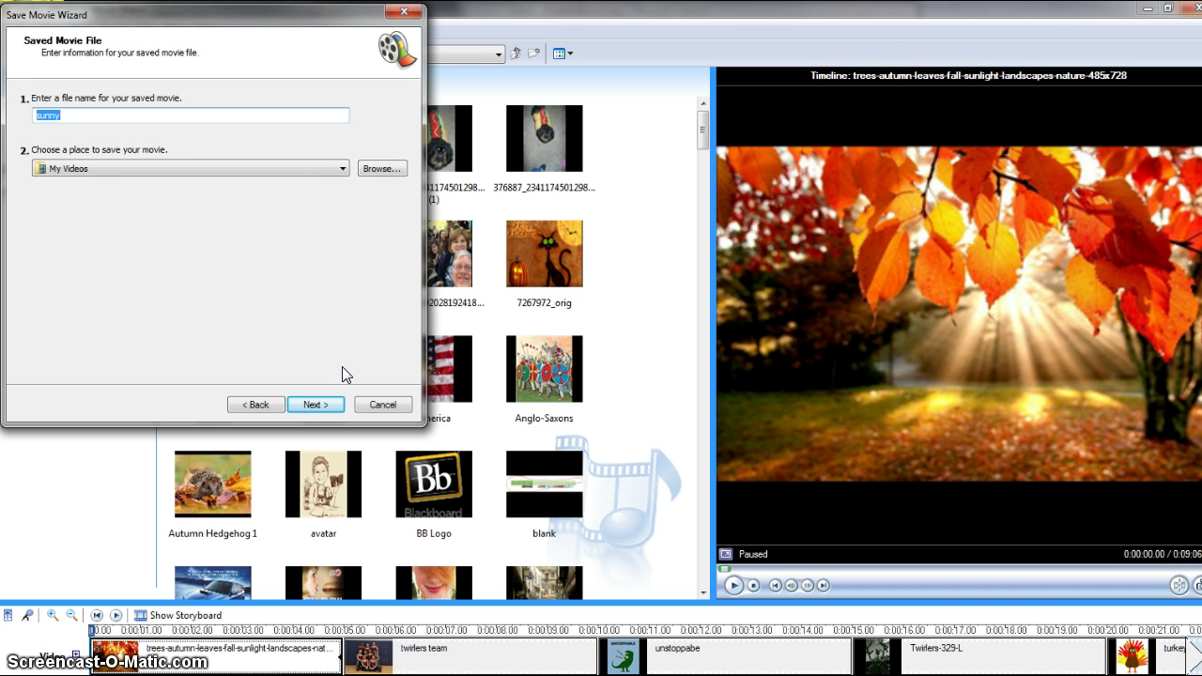
left_click(315, 405)
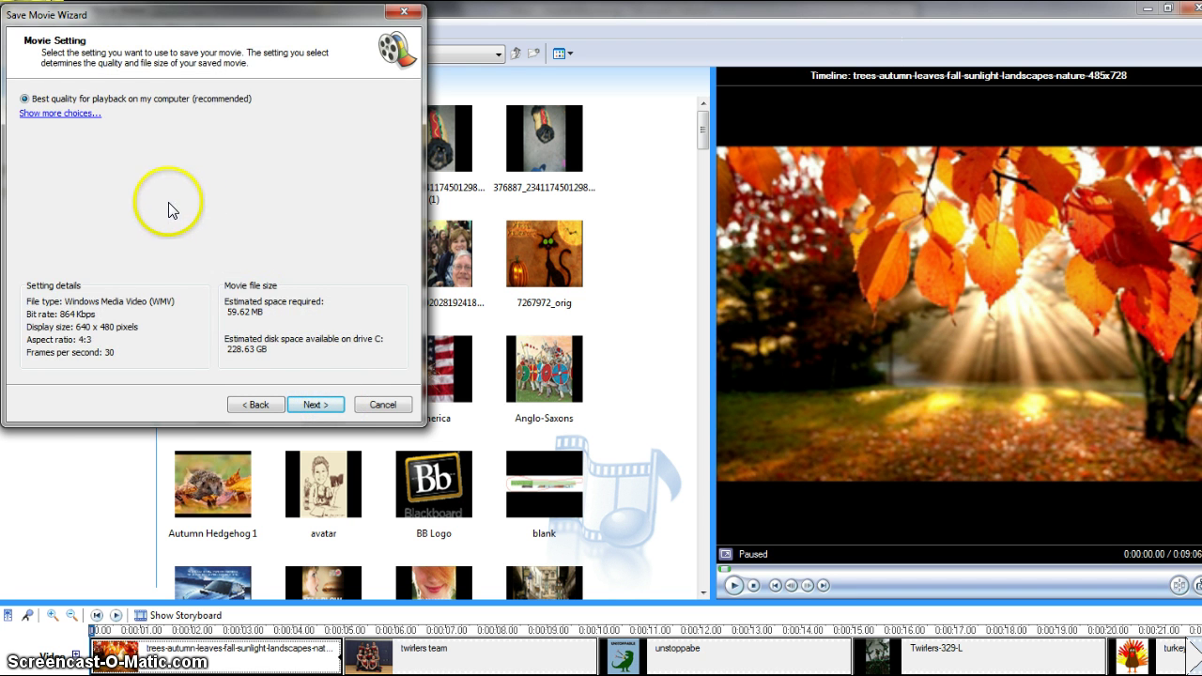
left_click(315, 405)
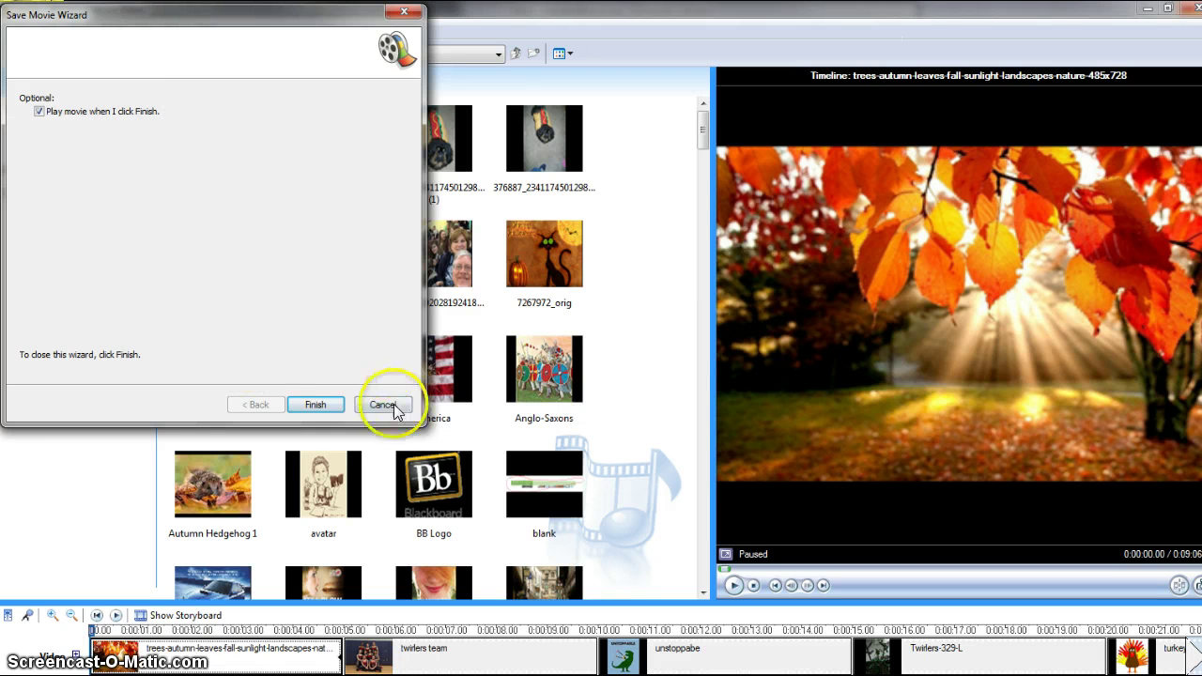
left_click(318, 406)
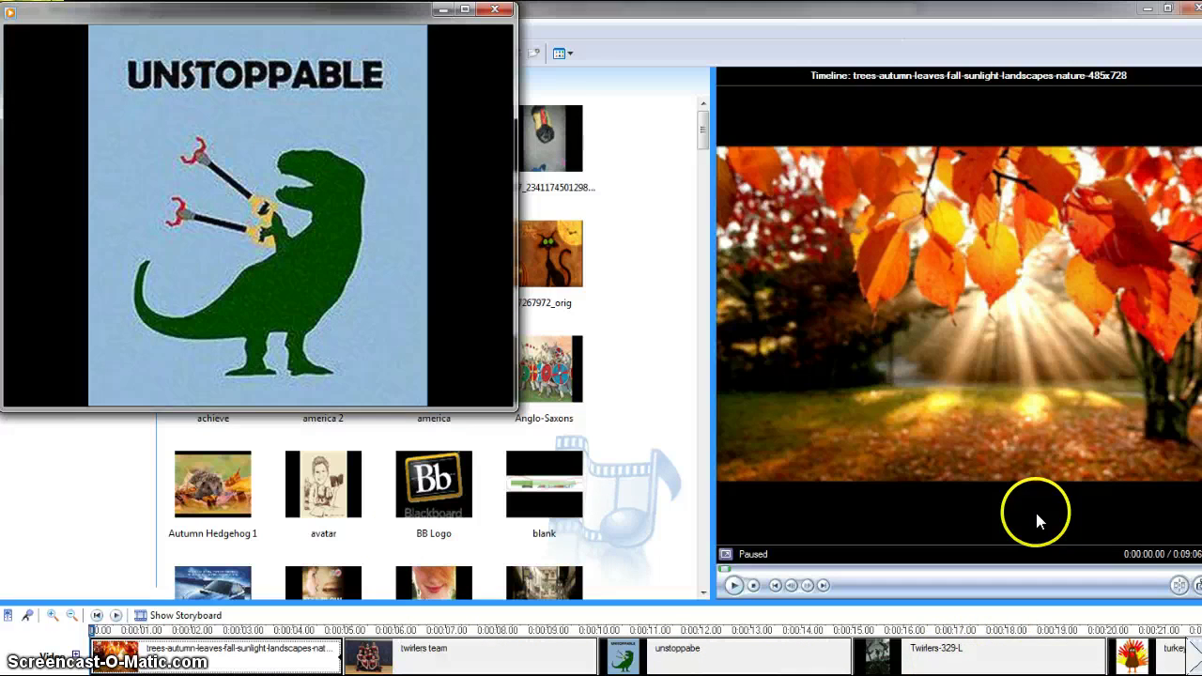
Close the Windows Media Player window playing the sunny movie
left_click(495, 9)
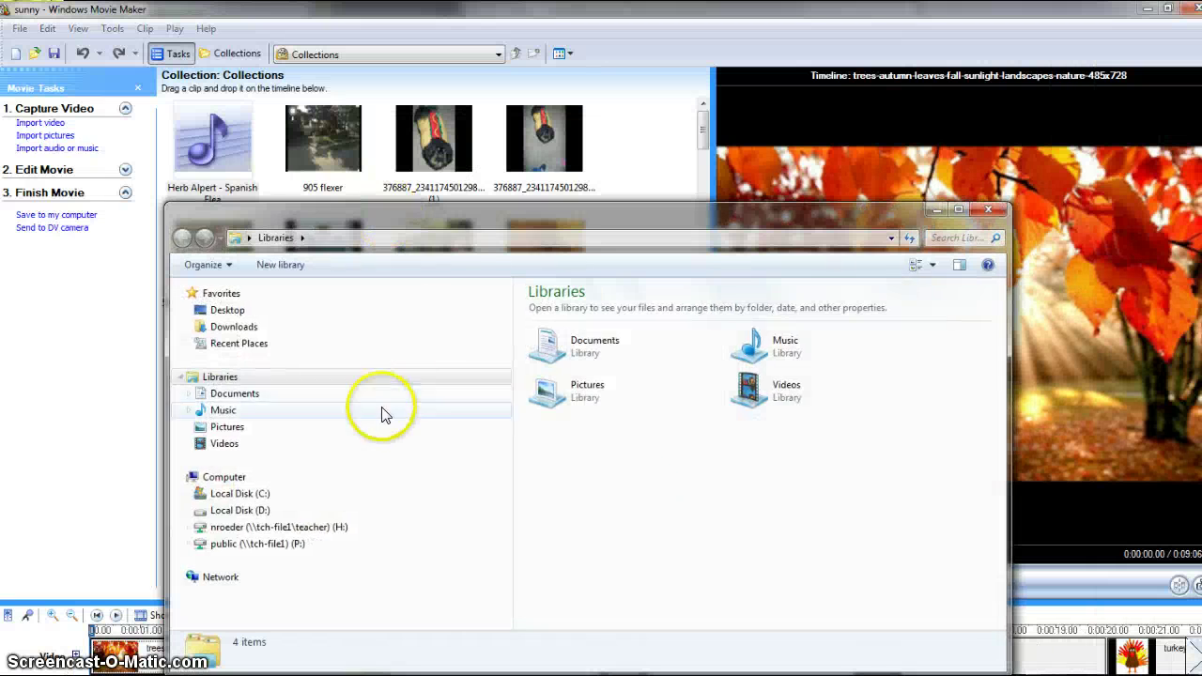
left_click(263, 446)
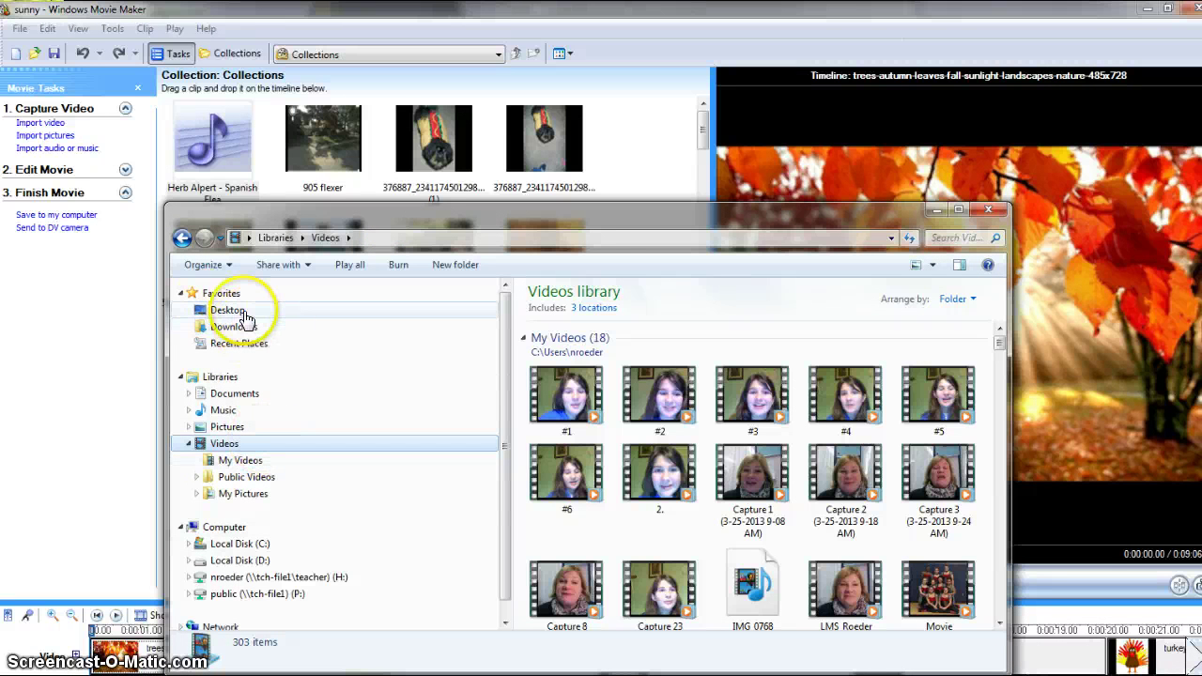
left_click(1002, 621)
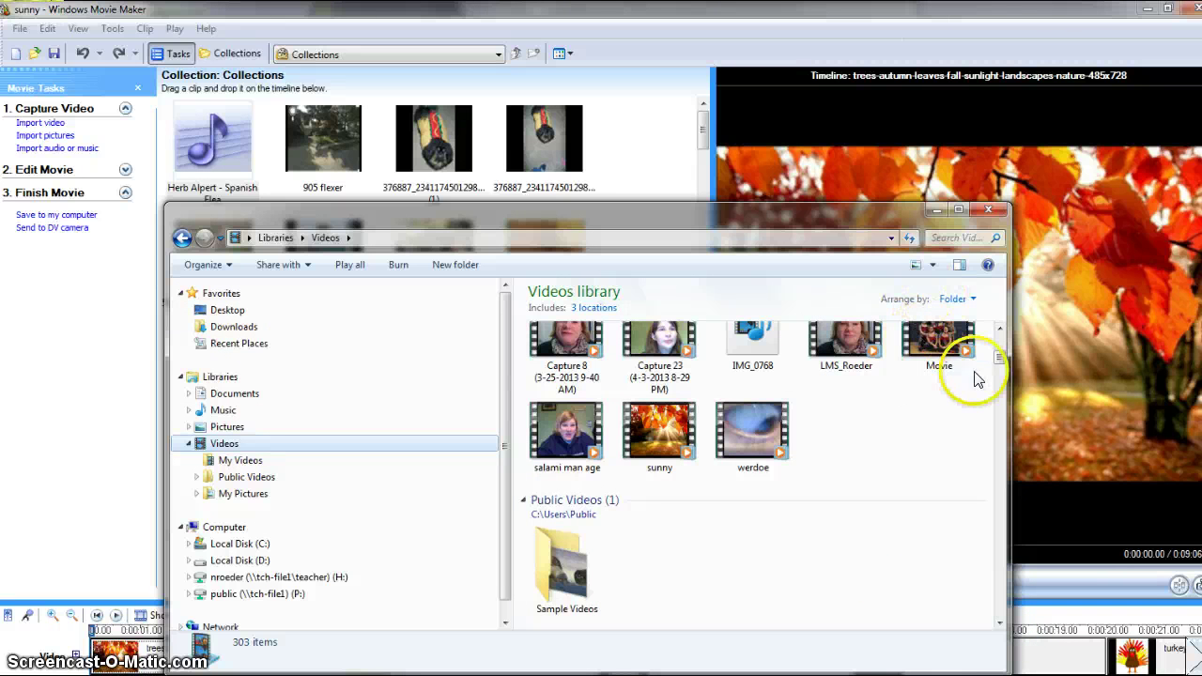
mouse_move(999, 362)
left_mouse_down()
mouse_move(998, 342)
mouse_move(999, 363)
left_mouse_up()
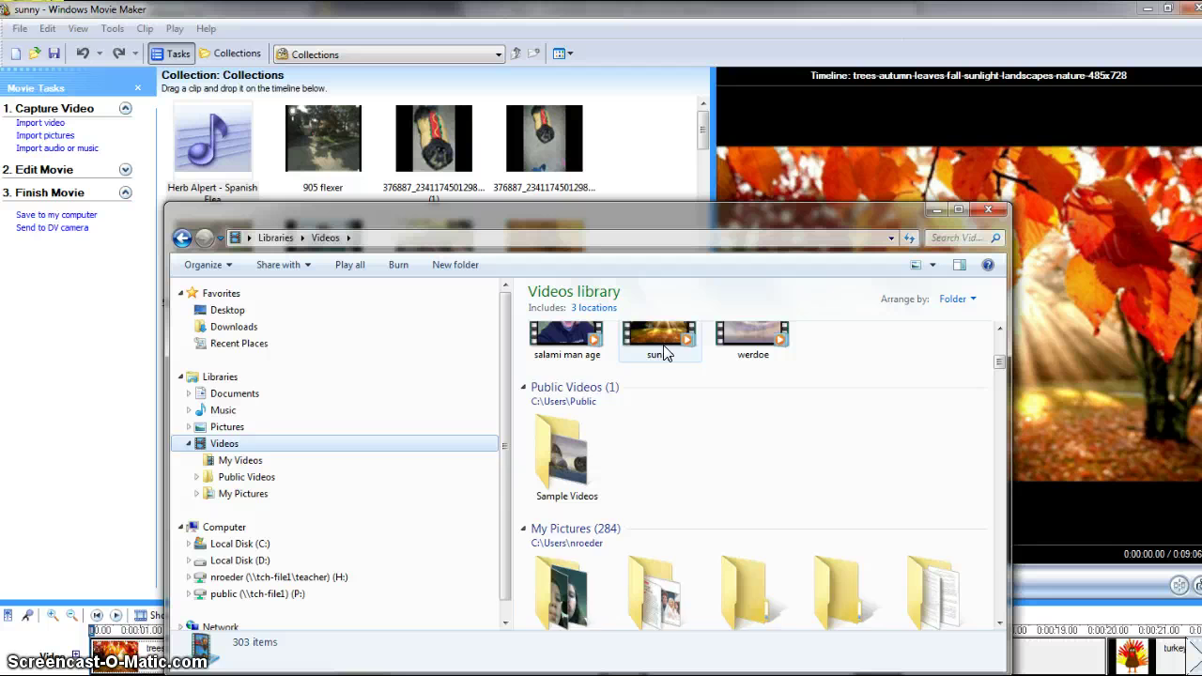
left_click(662, 352)
right_click(662, 347)
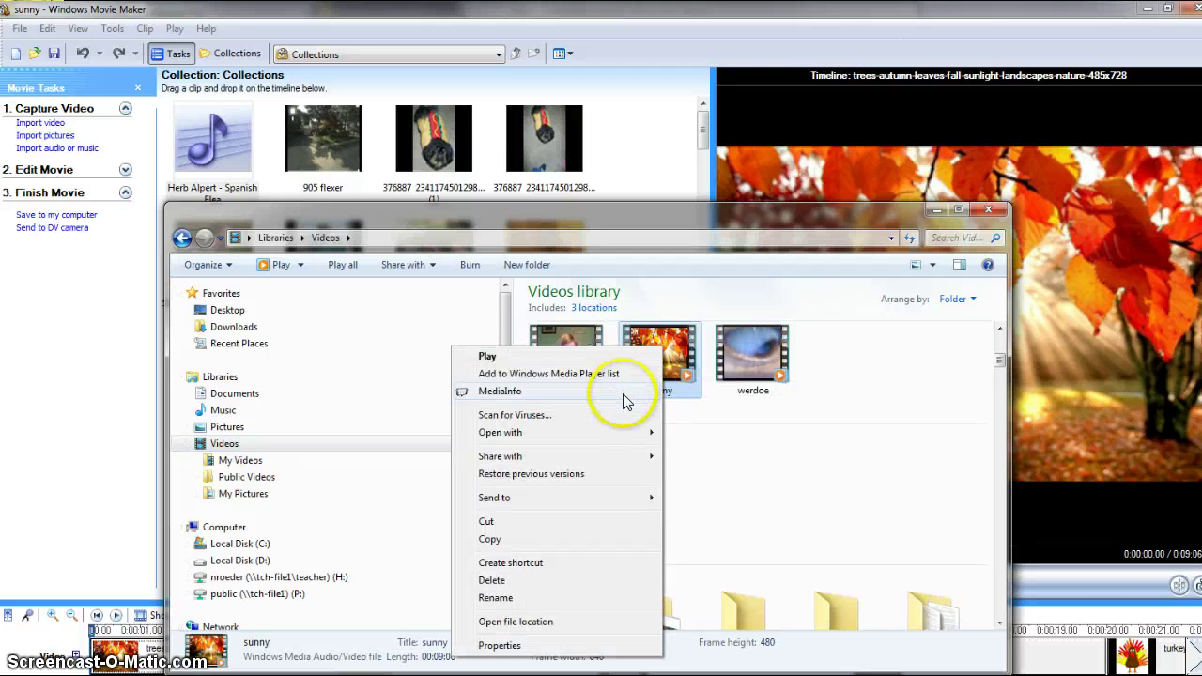
left_click(609, 648)
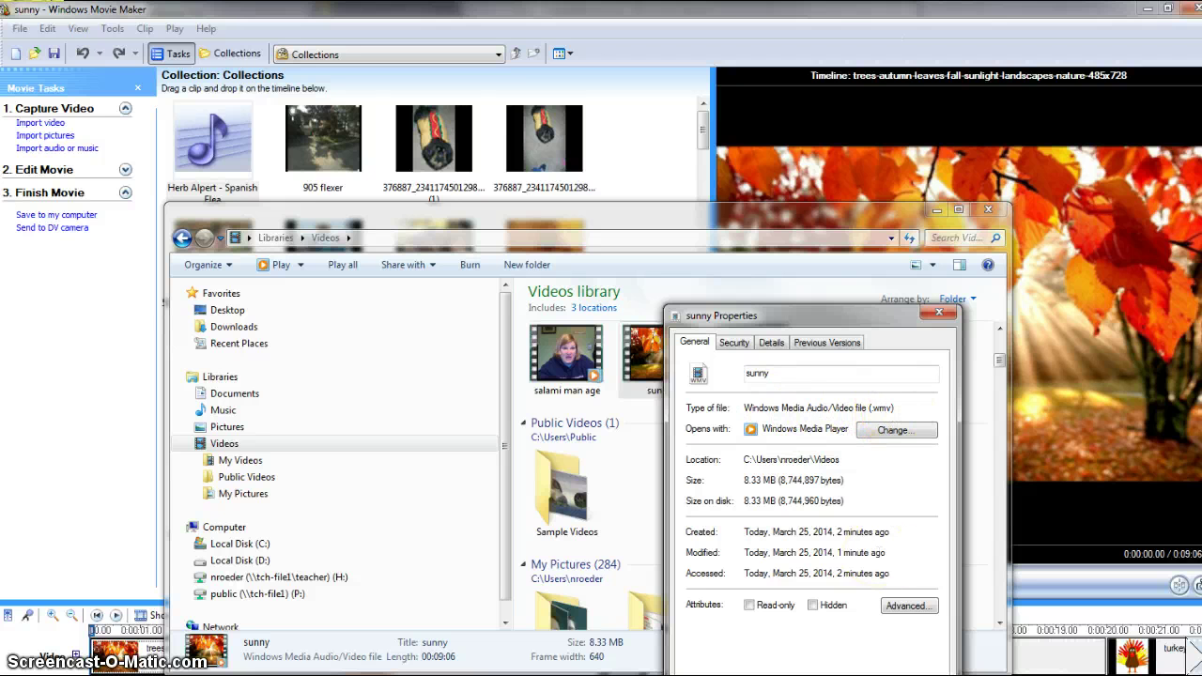
key("Return")
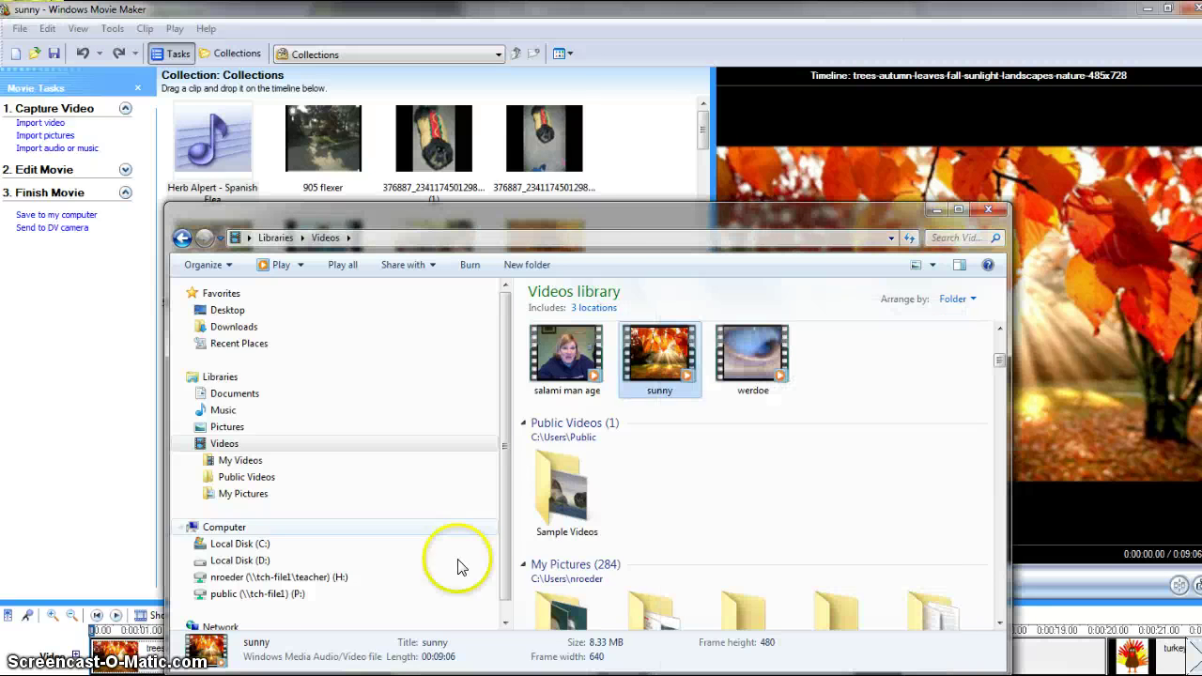
left_click(989, 205)
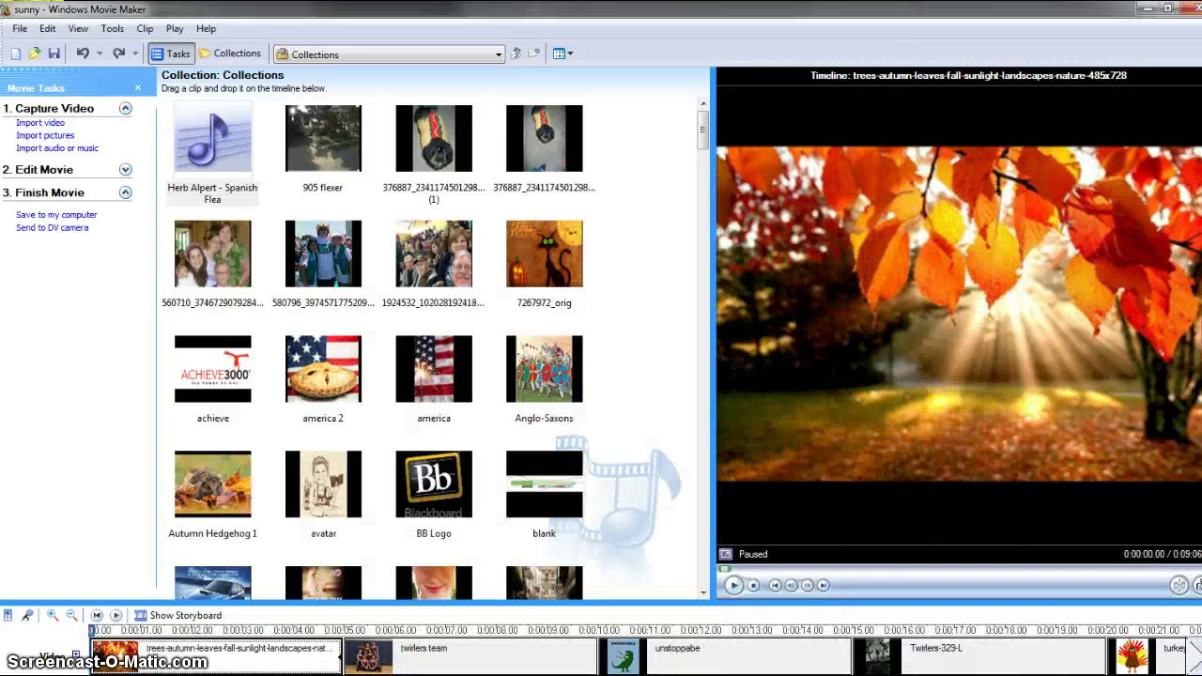